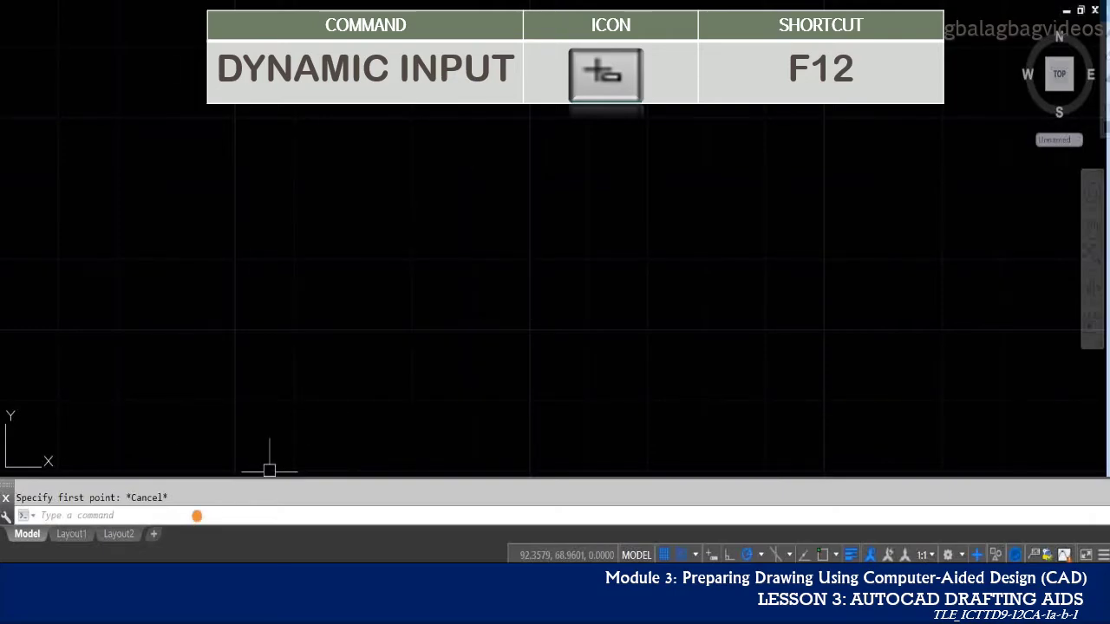
Turn on Dynamic Input for the drawing.
{"action": "left_click", "coordinate": [197, 516]}
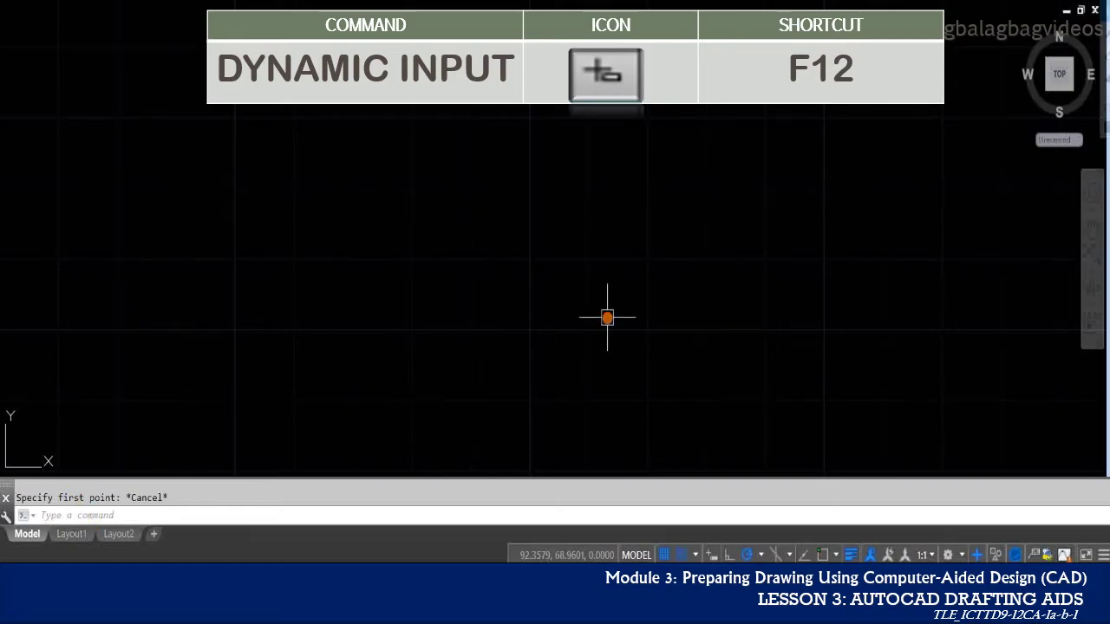
{"action": "key", "text": "Escape"}
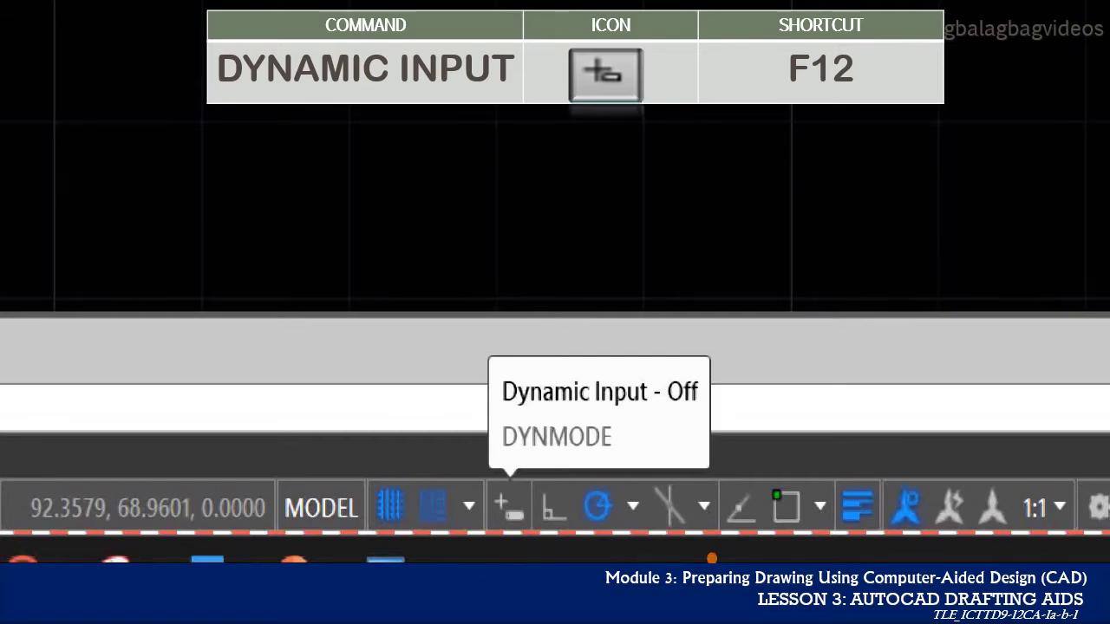
{"action": "left_click", "coordinate": [509, 507]}
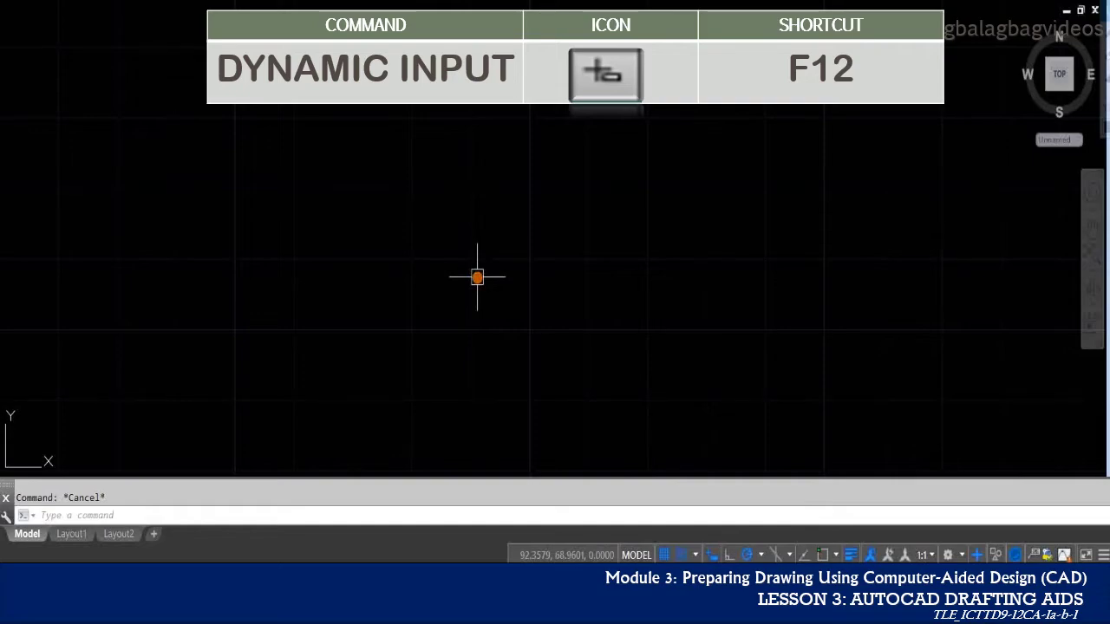
Draw a connected three-segment zigzag line: sloping down to the right, straight up, and sloping down to the right again.
{"action": "type", "text": "L"}
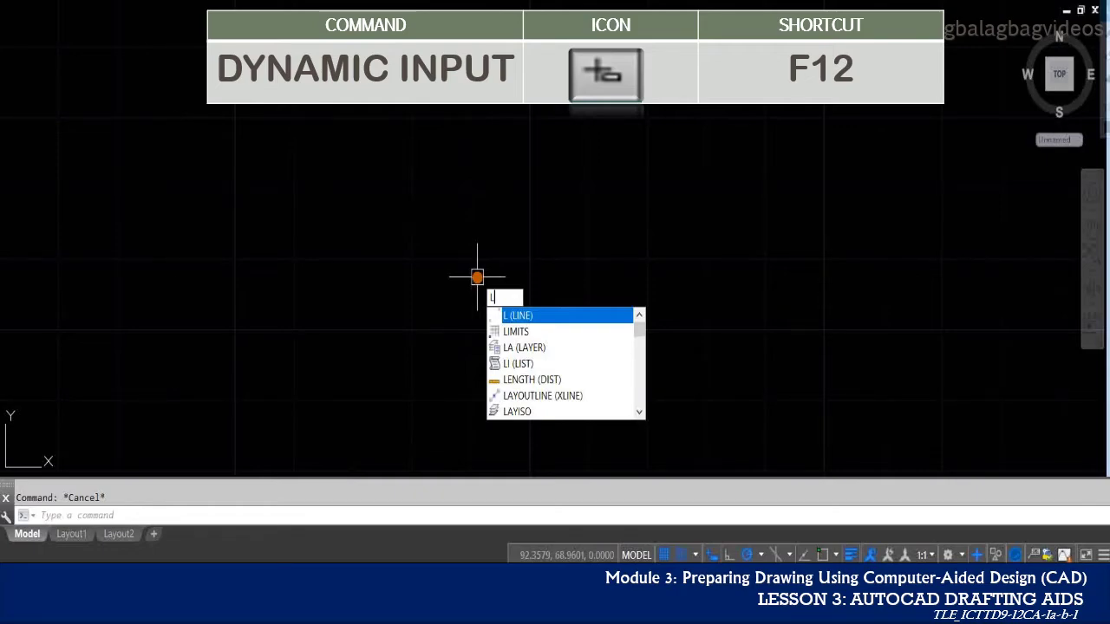
{"action": "key", "text": "Return"}
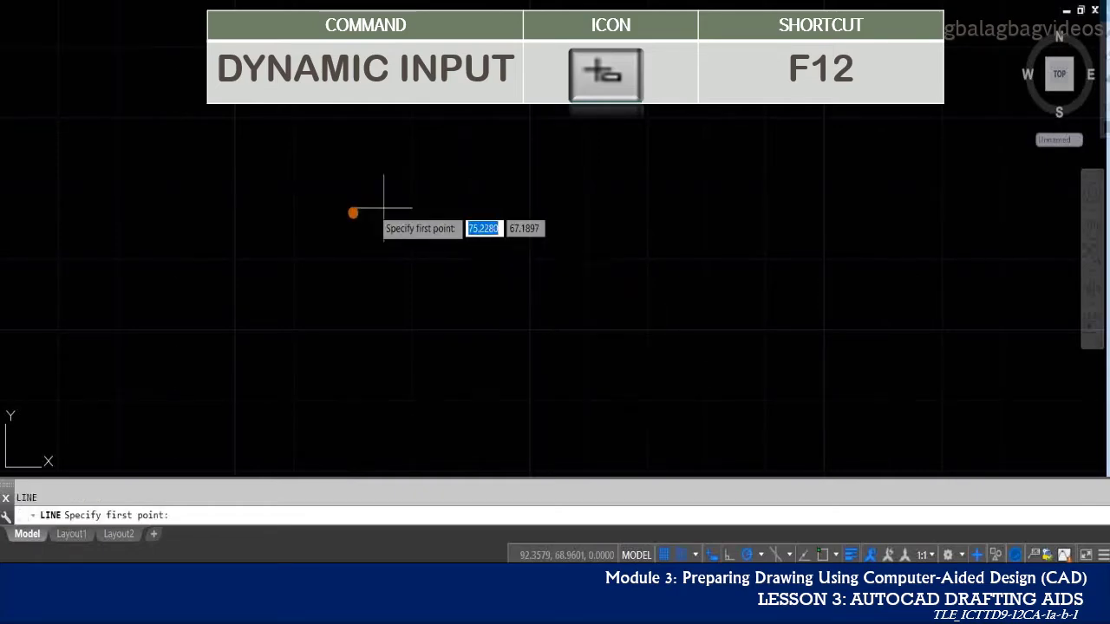
{"action": "left_click", "coordinate": [356, 206]}
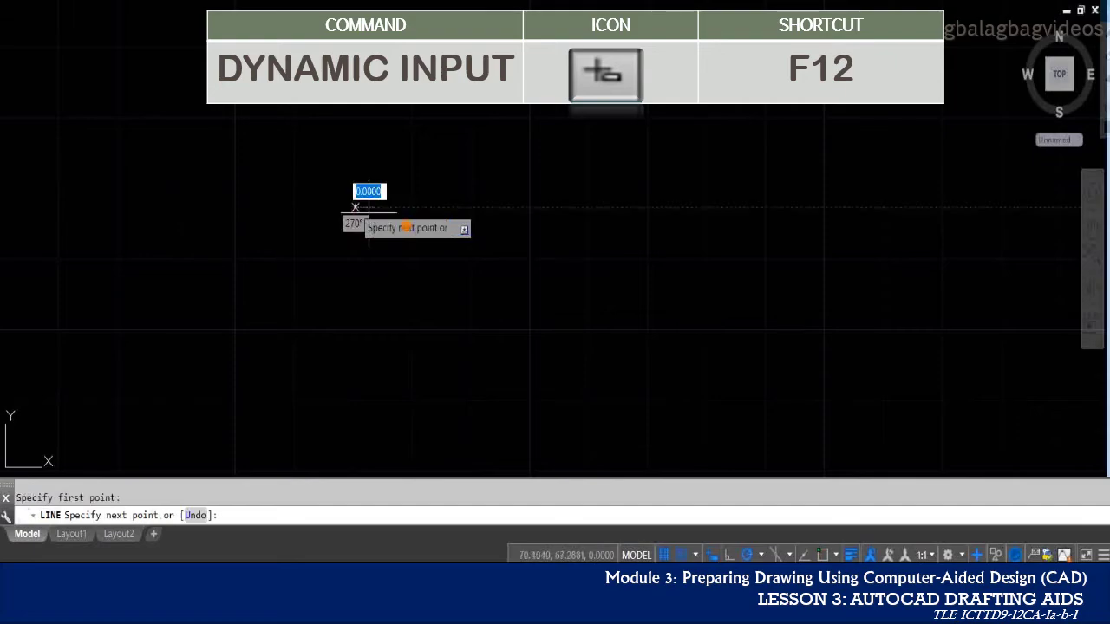
{"action": "left_click", "coordinate": [550, 285]}
{"action": "left_click", "coordinate": [550, 109]}
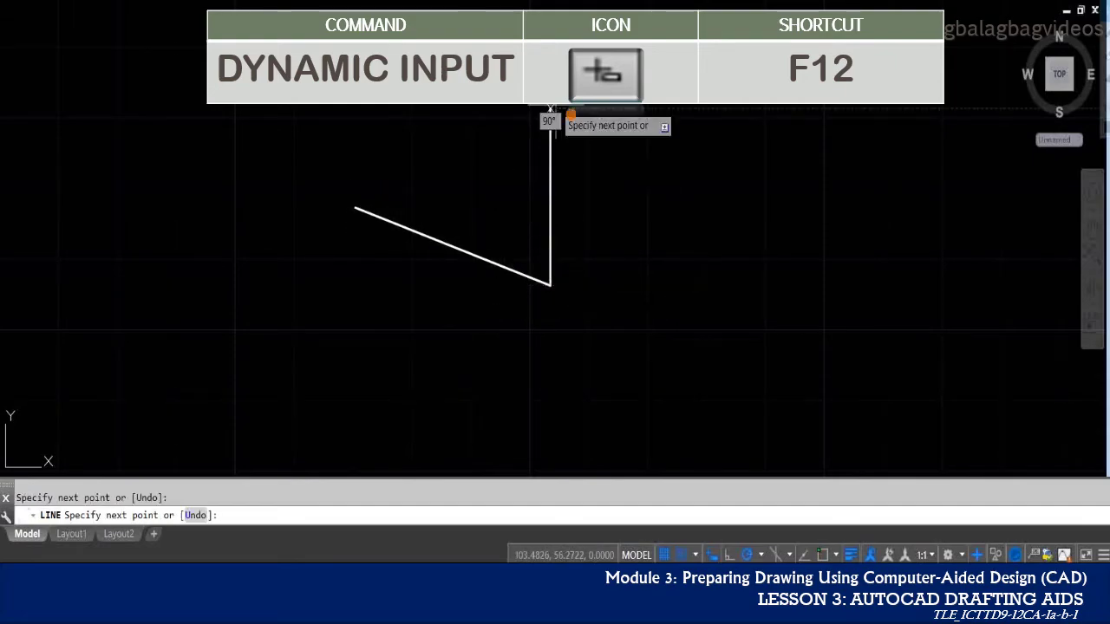
{"action": "left_click", "coordinate": [766, 201]}
{"action": "key", "text": "Escape"}
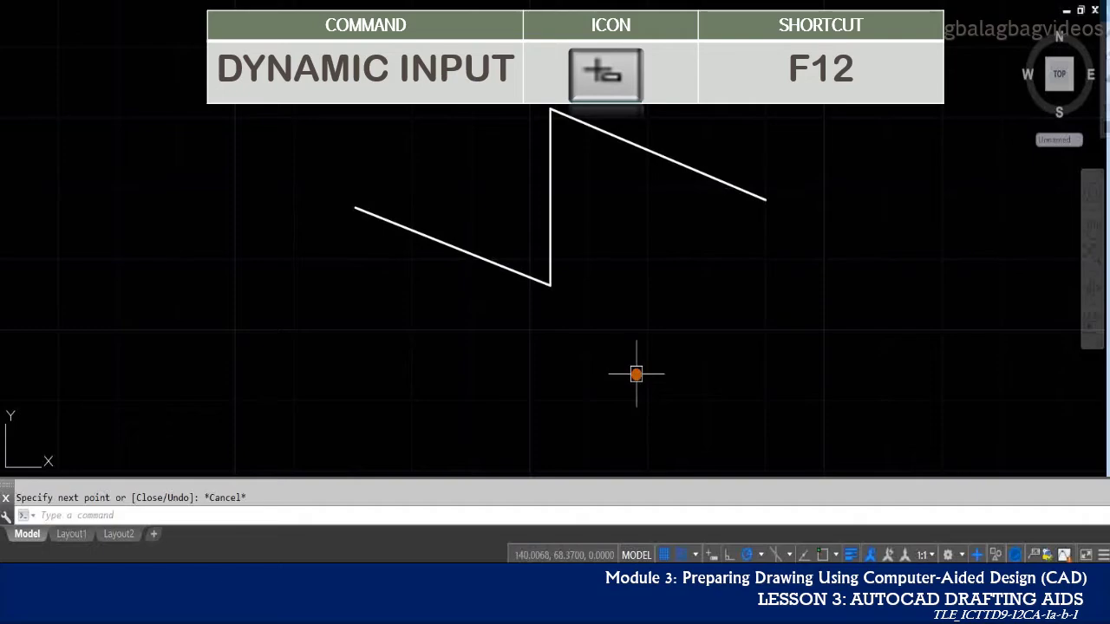
Look through the command-line suggestions for commands beginning with L, from LINE to LAYOUTLINE (XLINE).
{"action": "type", "text": "L"}
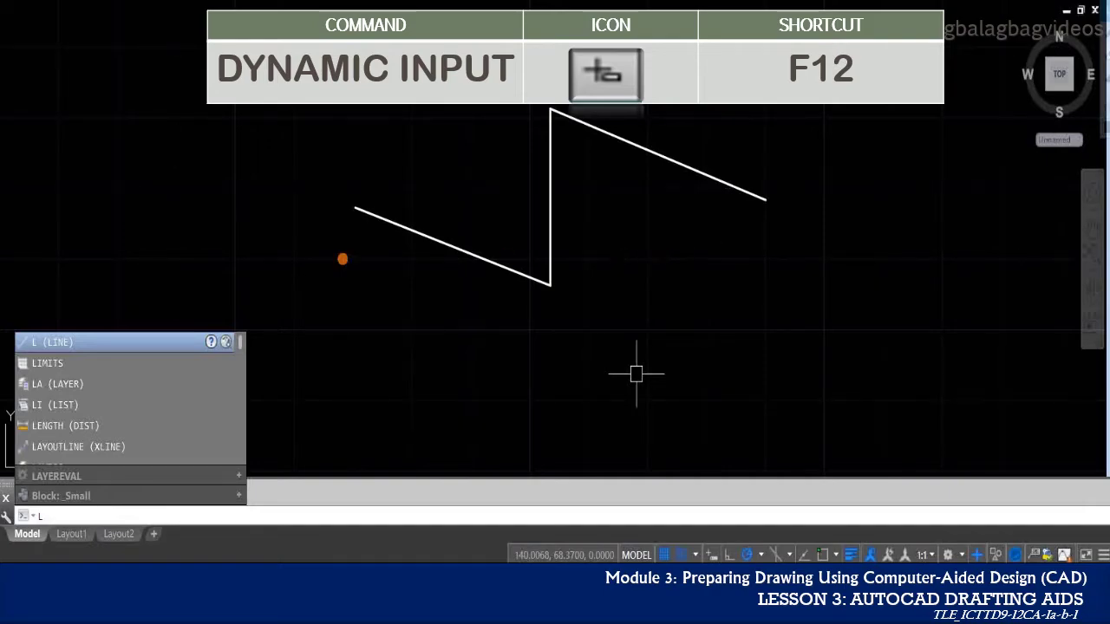
{"action": "key", "text": "Down"}
{"action": "key", "text": "Down"}
{"action": "key", "text": "Down"}
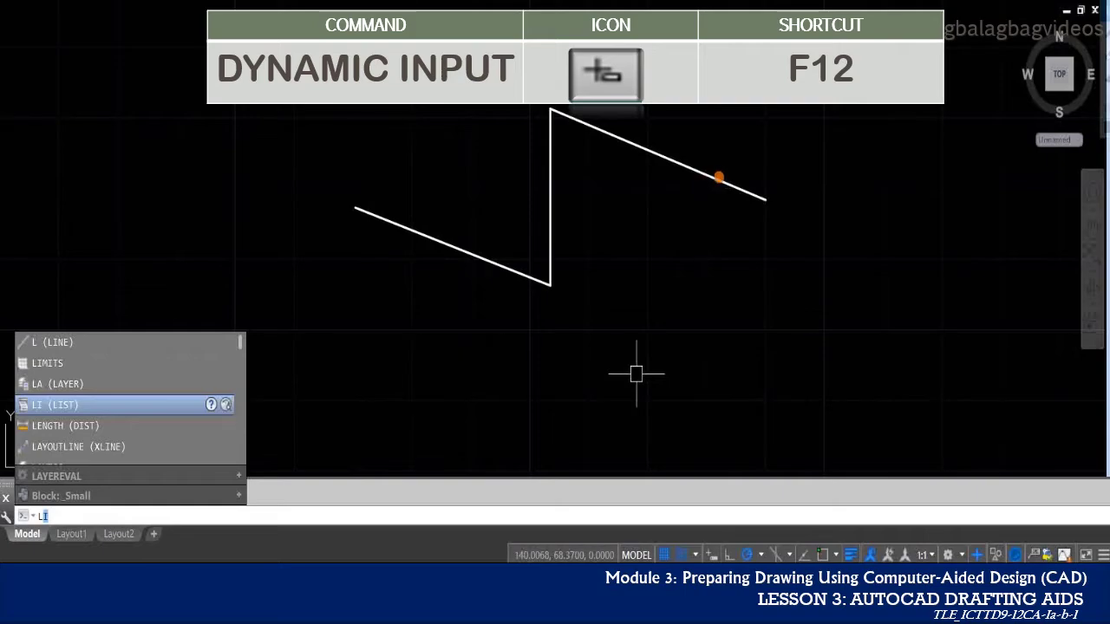
{"action": "key", "text": "Down"}
{"action": "key", "text": "Down"}
{"action": "key", "text": "Down"}
{"action": "key", "text": "Up"}
{"action": "key", "text": "Up"}
{"action": "key", "text": "Up"}
{"action": "key", "text": "Up"}
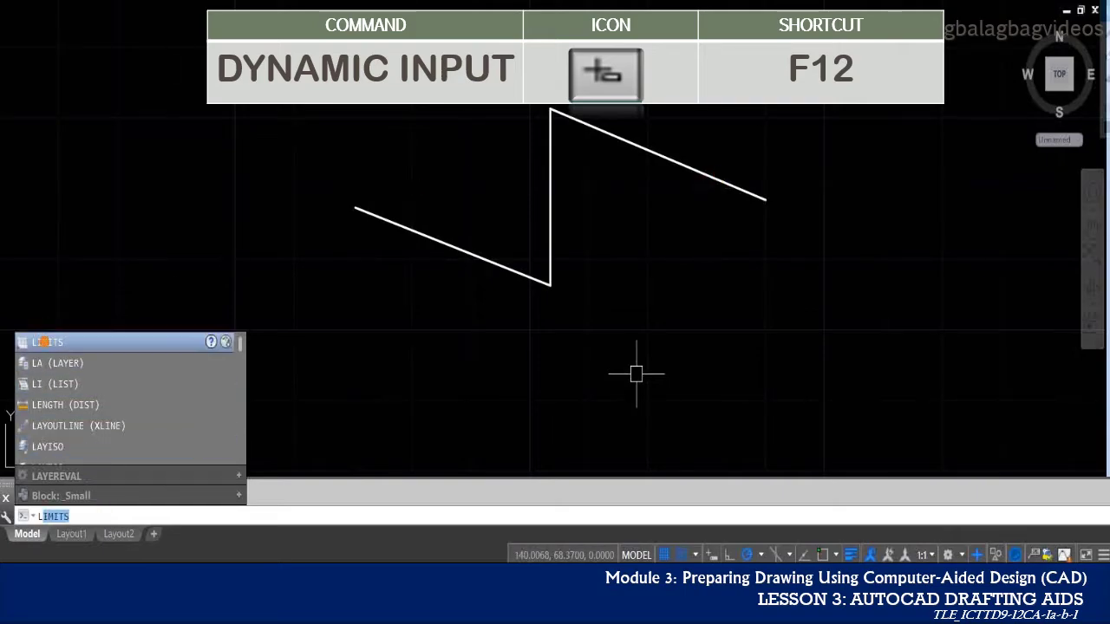
{"action": "key", "text": "Down"}
{"action": "key", "text": "Down"}
{"action": "key", "text": "Down"}
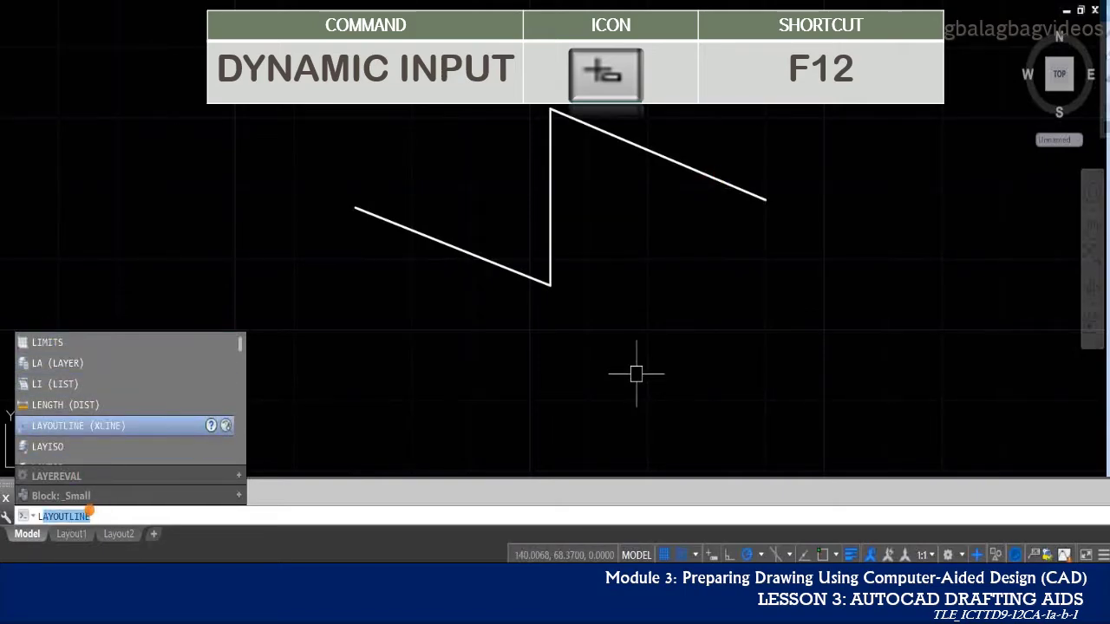
Draw a two-segment line starting left of the zigzag, running steeply down to the right and then horizontally to the left.
{"action": "type", "text": "L"}
{"action": "key", "text": "Return"}
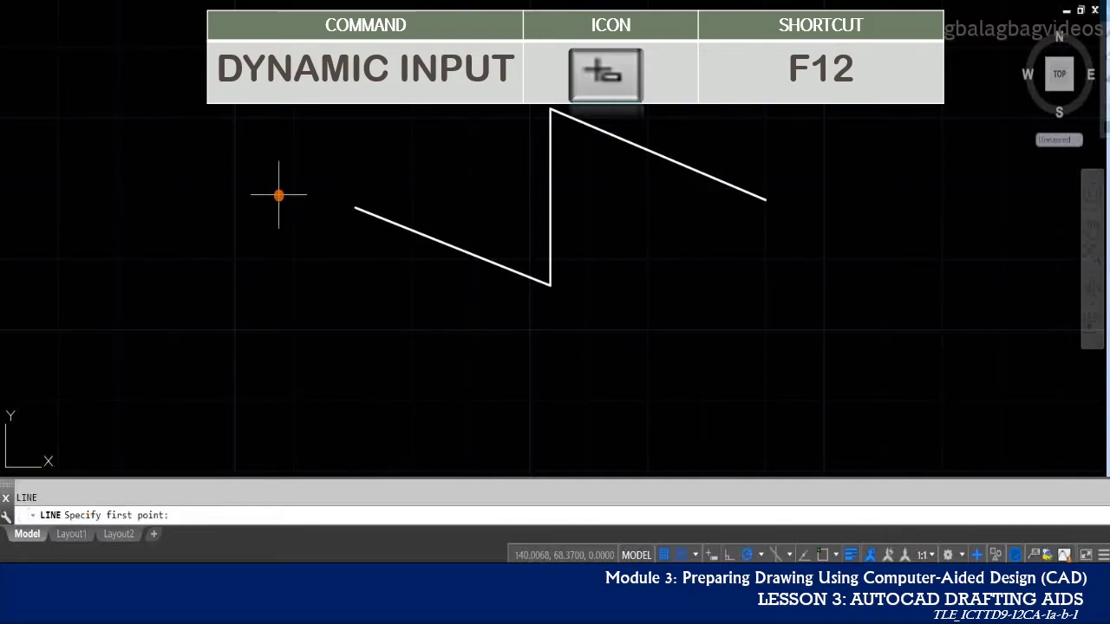
{"action": "left_click", "coordinate": [278, 195]}
{"action": "left_click", "coordinate": [380, 345]}
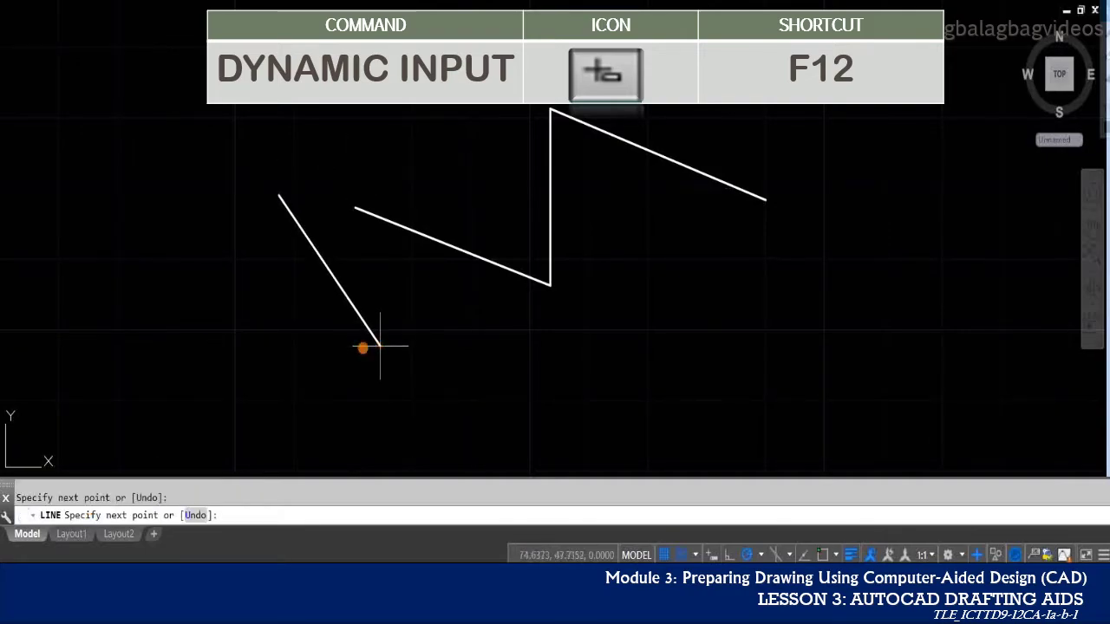
{"action": "left_click", "coordinate": [88, 346]}
{"action": "key", "text": "Escape"}
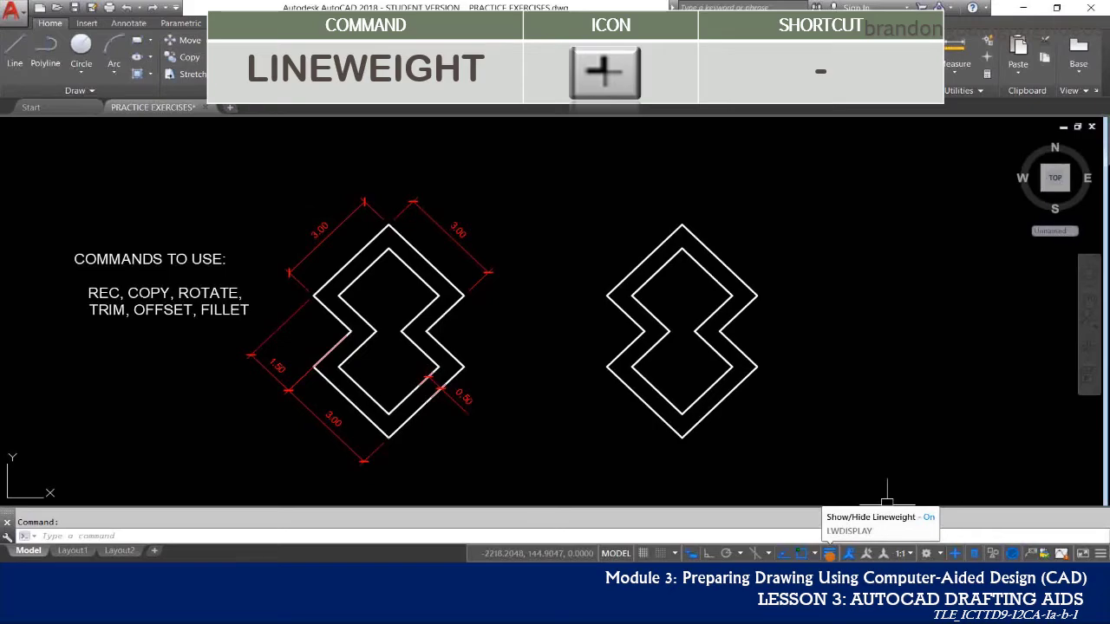
Toggle the lineweight display repeatedly to compare the thin and thick outlines of the practice figures.
{"action": "left_click", "coordinate": [829, 554]}
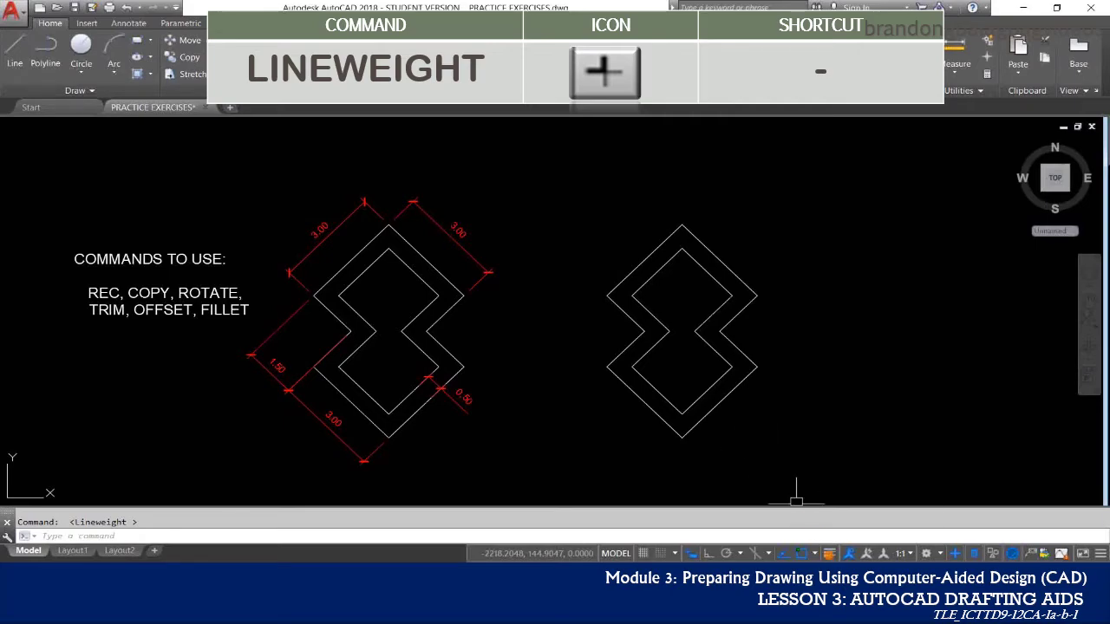
{"action": "left_click", "coordinate": [829, 553]}
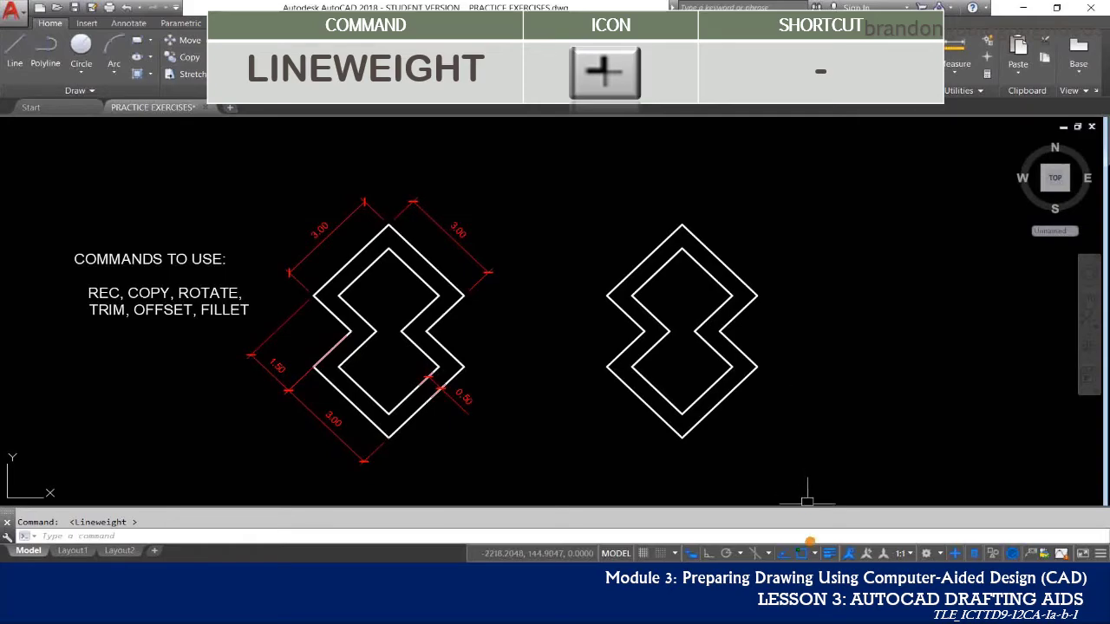
{"action": "left_click", "coordinate": [829, 553]}
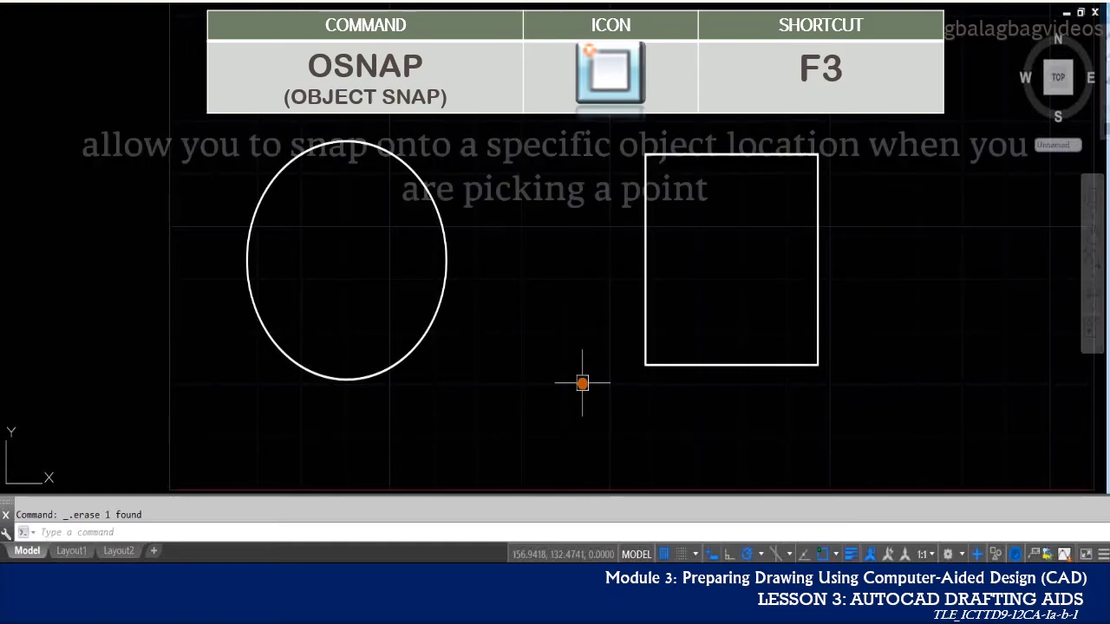
Draw a line from the circle's center to the square's upper-left corner using object snaps.
{"action": "key", "text": "Escape"}
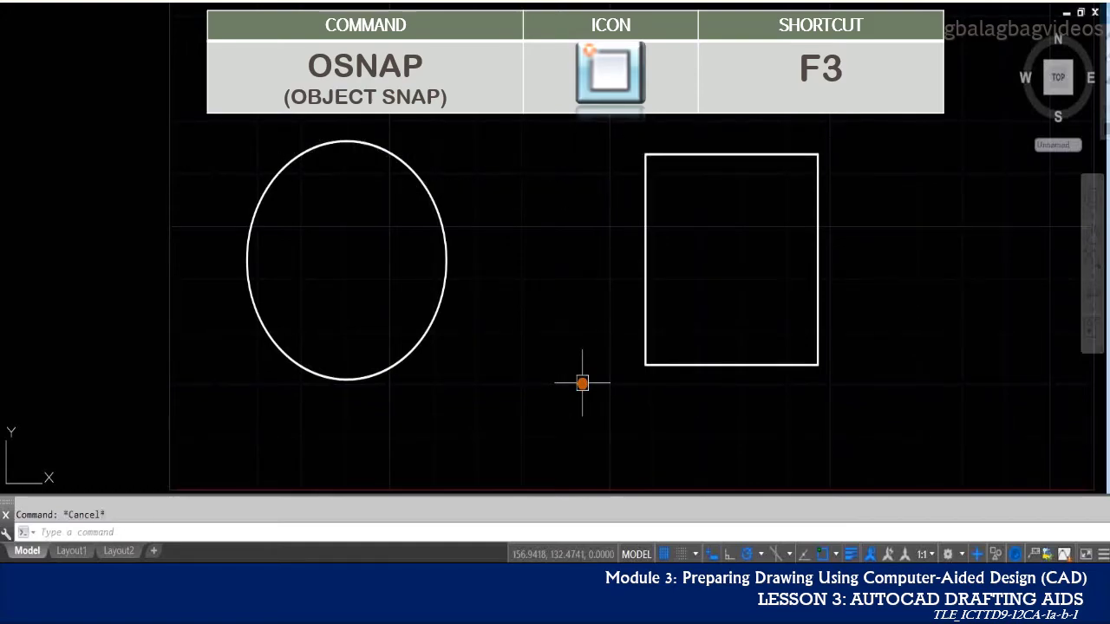
{"action": "type", "text": "L"}
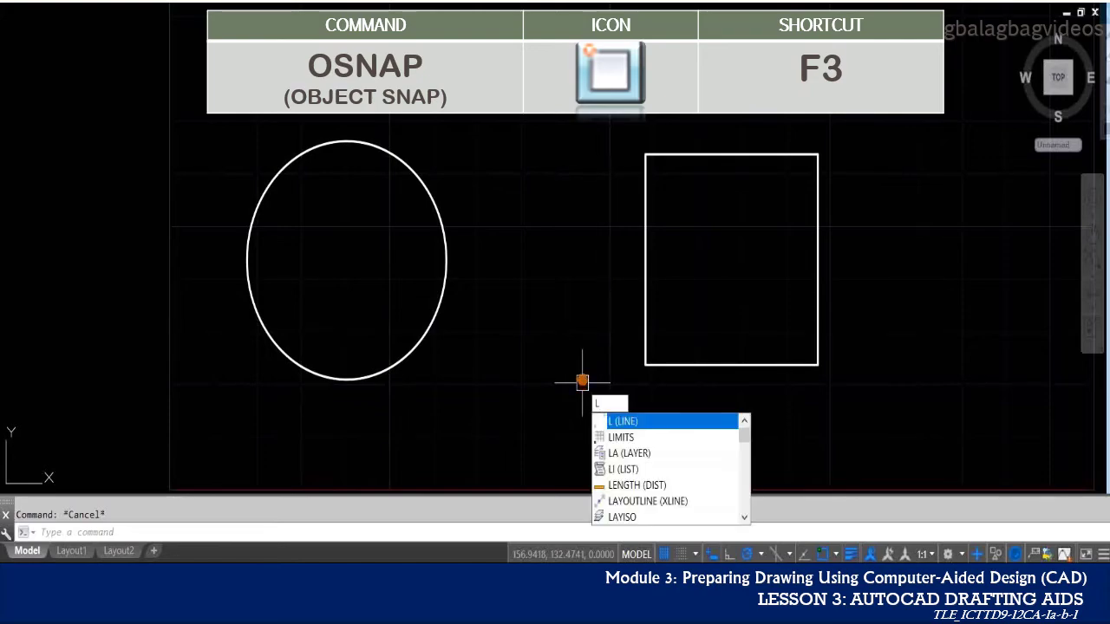
{"action": "key", "text": "Return"}
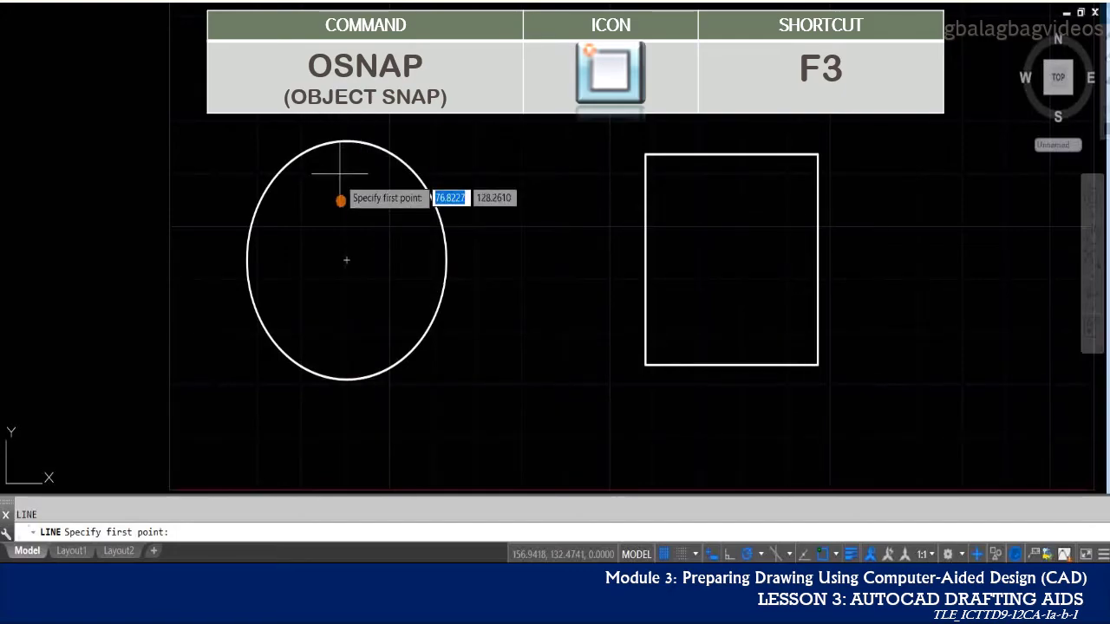
{"action": "left_click", "coordinate": [344, 258]}
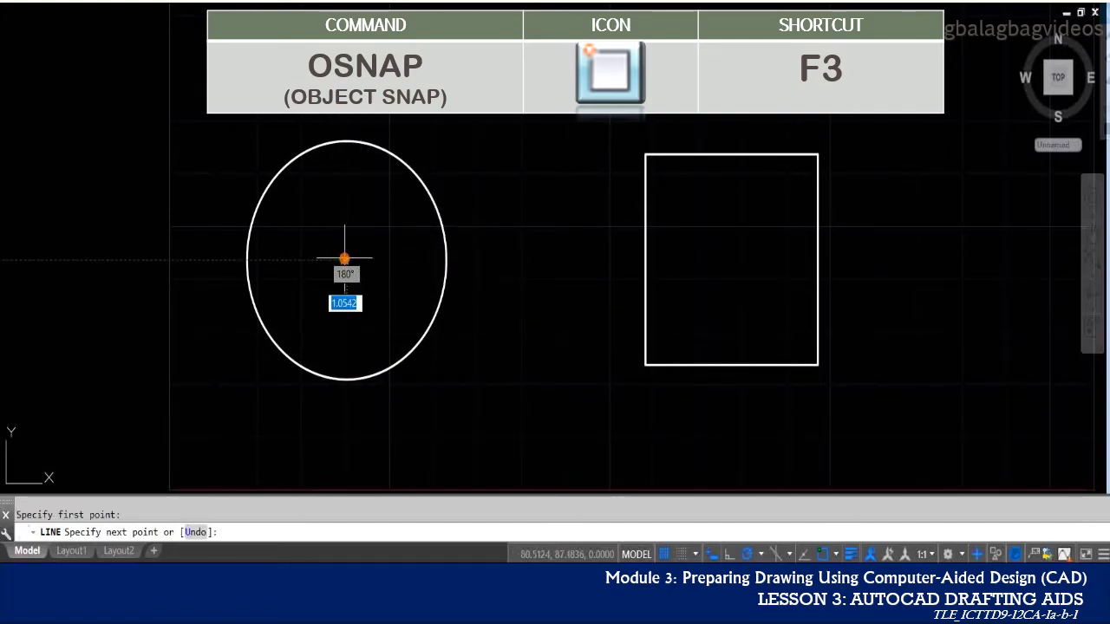
{"action": "left_click", "coordinate": [642, 157]}
{"action": "key", "text": "Escape"}
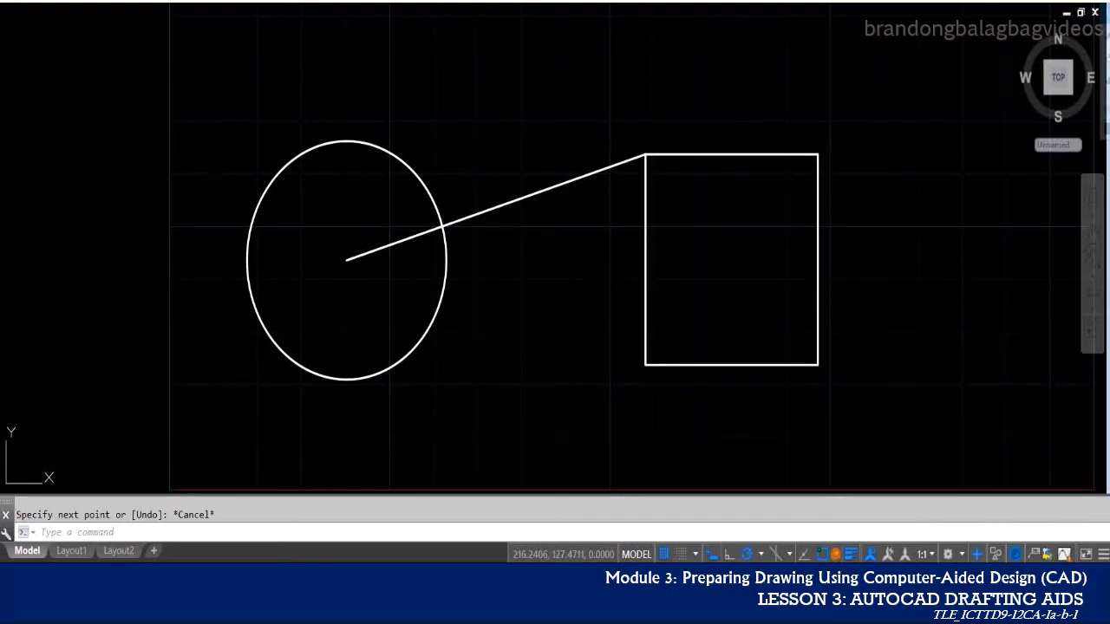
Toggle the Endpoint, Midpoint and Center modes in the object snap settings and accept the dialog.
{"action": "left_click", "coordinate": [835, 554]}
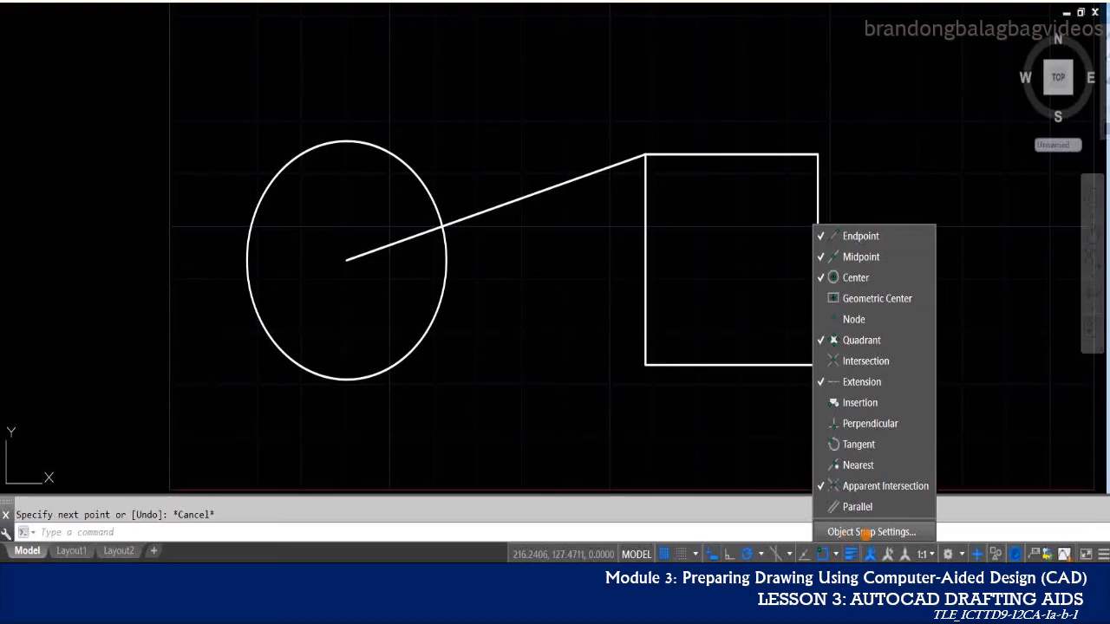
{"action": "left_click", "coordinate": [864, 532]}
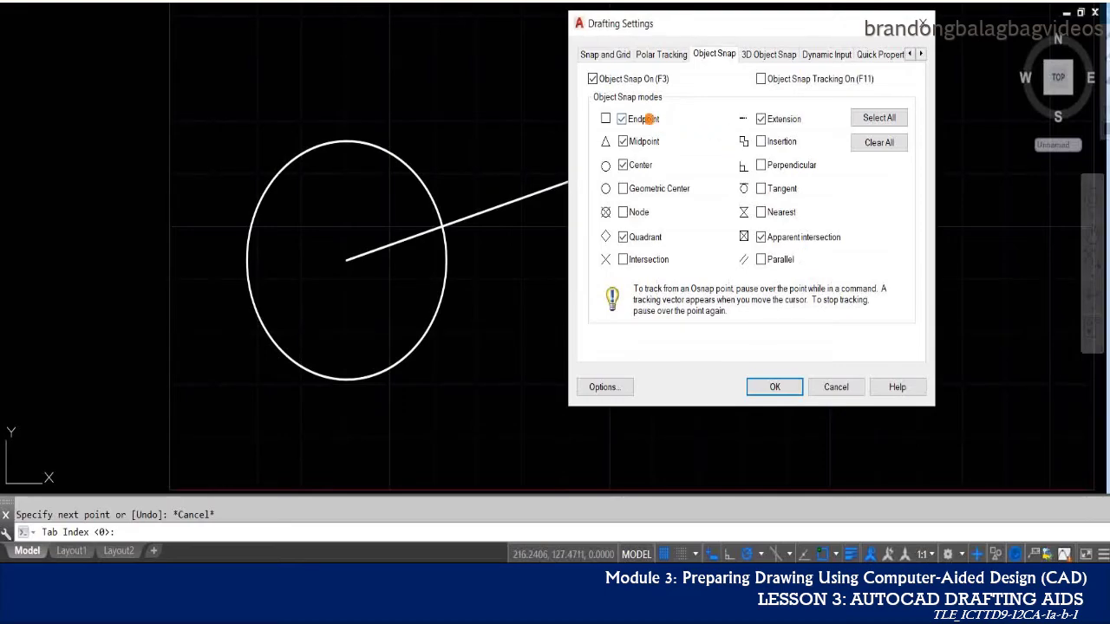
{"action": "left_click", "coordinate": [648, 118]}
{"action": "left_click", "coordinate": [644, 143]}
{"action": "left_click", "coordinate": [641, 118]}
{"action": "left_click", "coordinate": [641, 143]}
{"action": "left_click", "coordinate": [640, 164]}
{"action": "left_click", "coordinate": [775, 387]}
{"action": "key", "text": "Escape"}
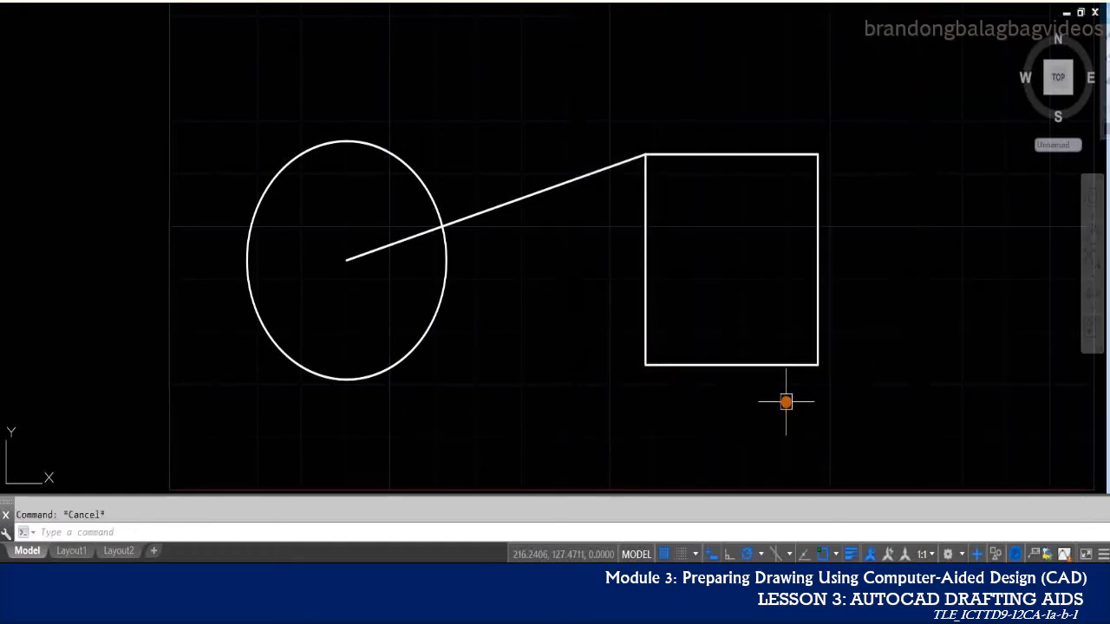